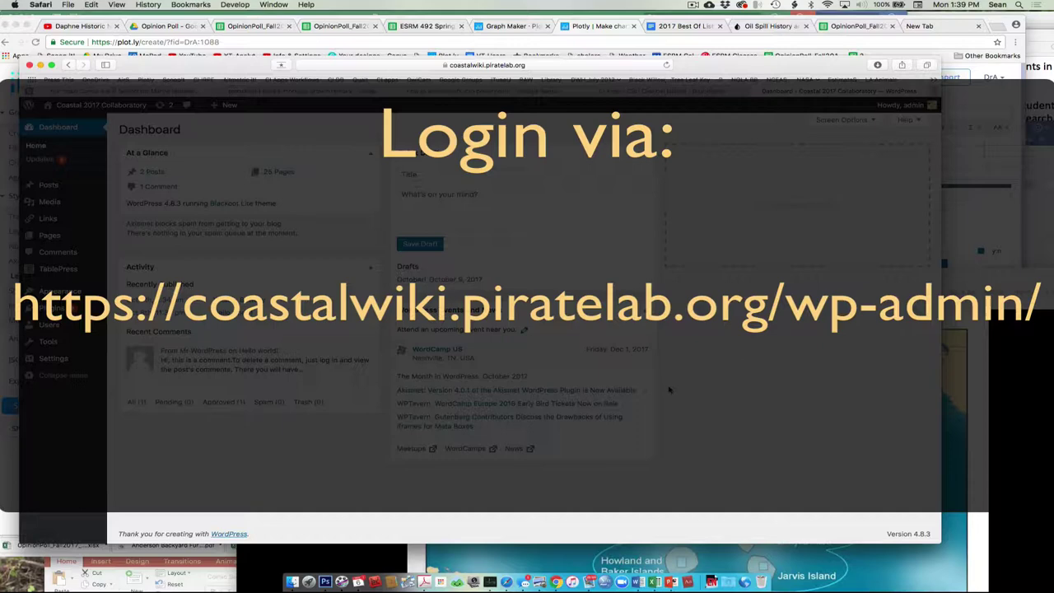
# From the Pages list, open the Environmental Justice page in the editor.
pyautogui.moveTo(56, 237)
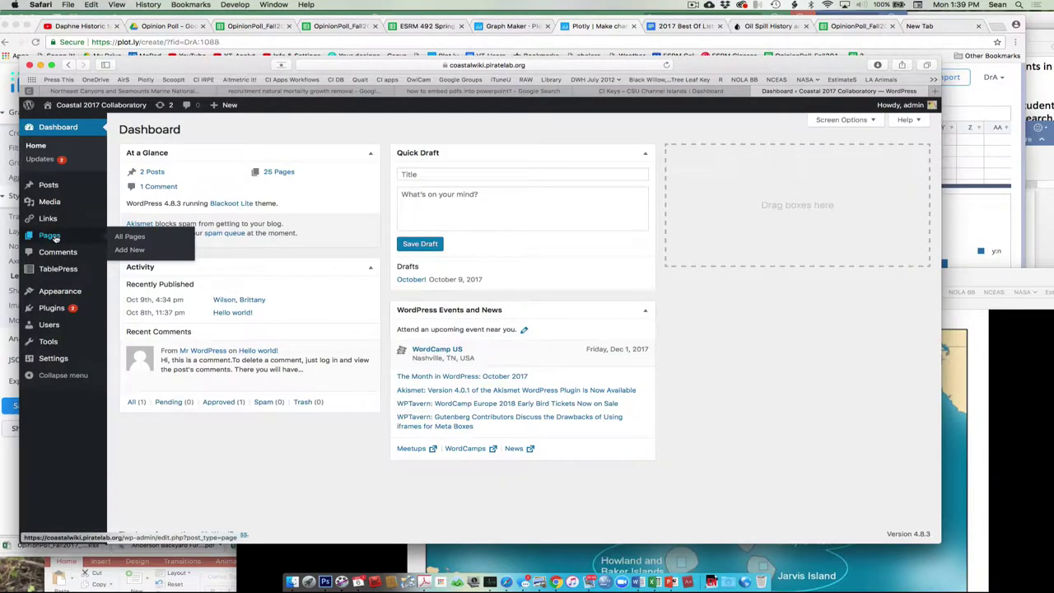
pyautogui.click(54, 238)
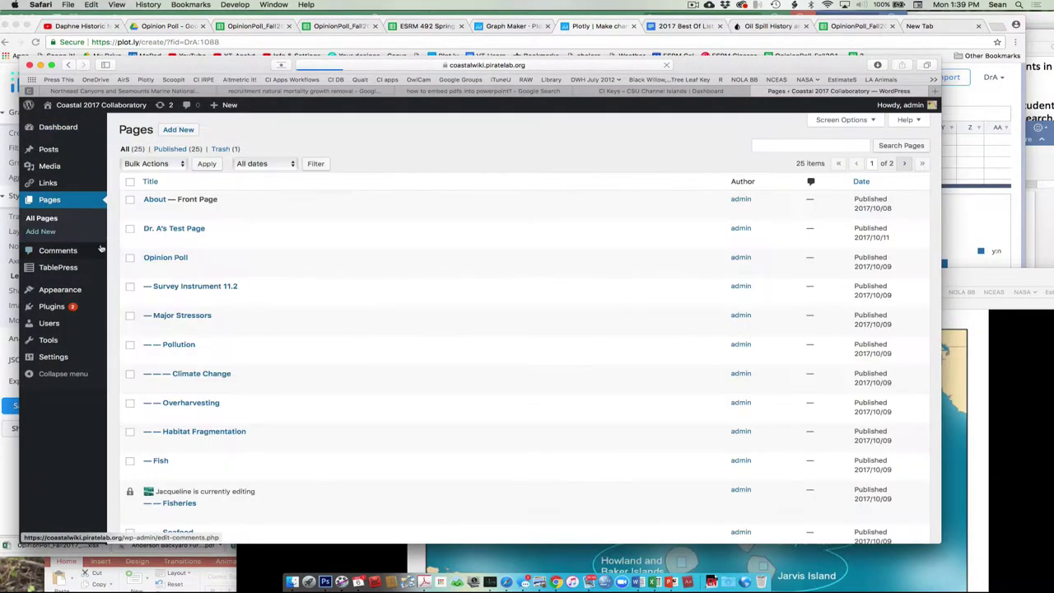
pyautogui.scroll(-5, 352, 278)
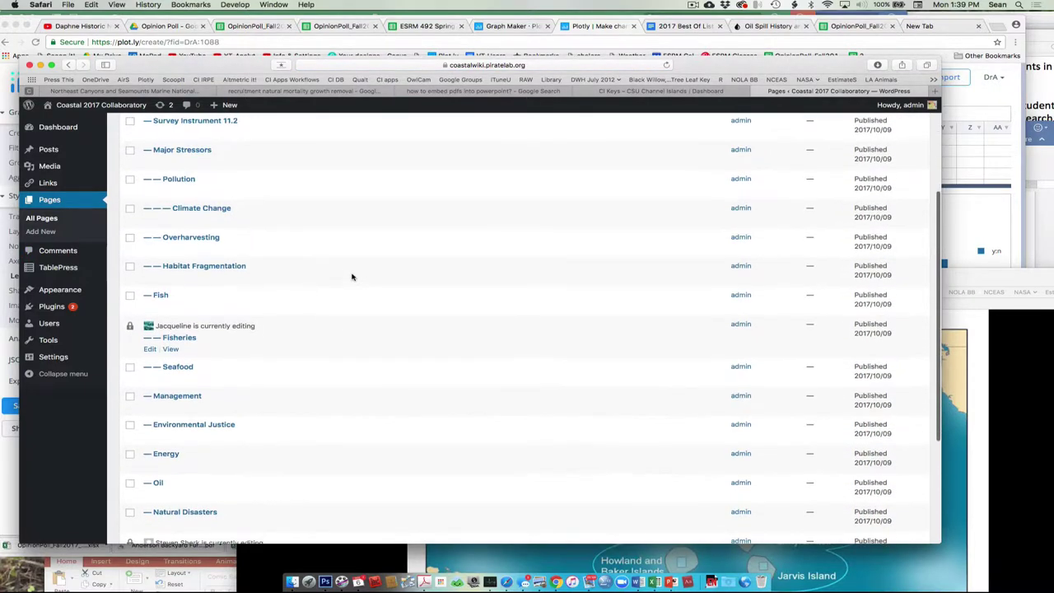
pyautogui.scroll(1, 351, 278)
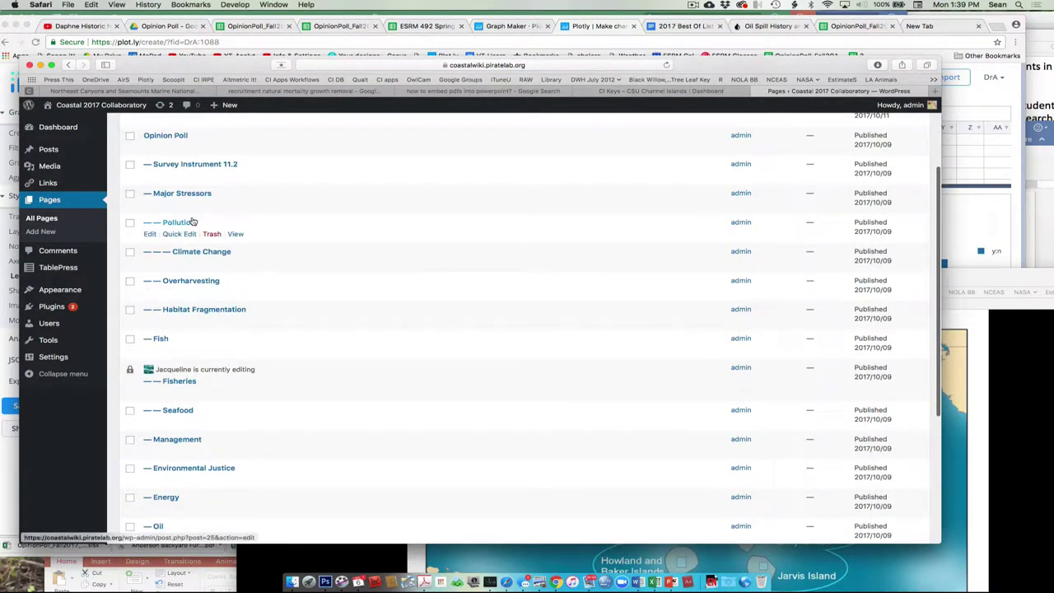
pyautogui.scroll(-7, 305, 227)
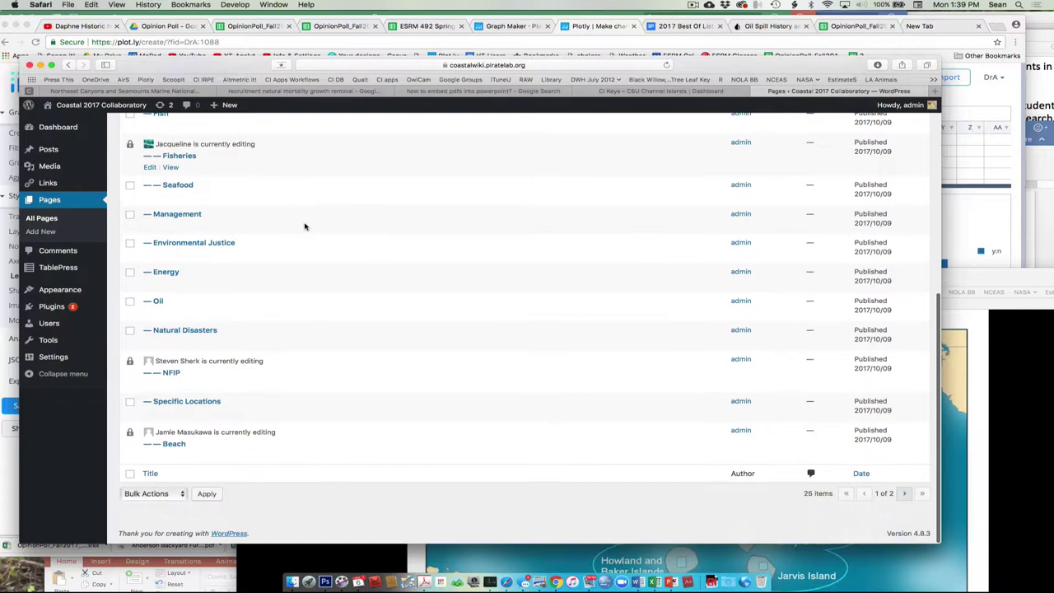
pyautogui.scroll(1, 294, 318)
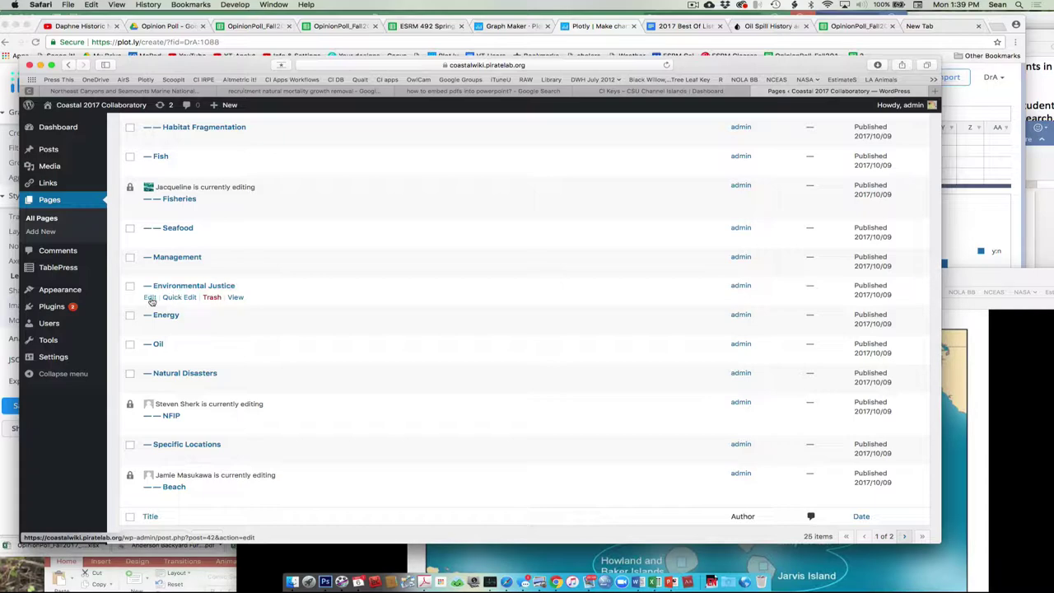
pyautogui.click(150, 298)
pyautogui.click(724, 198)
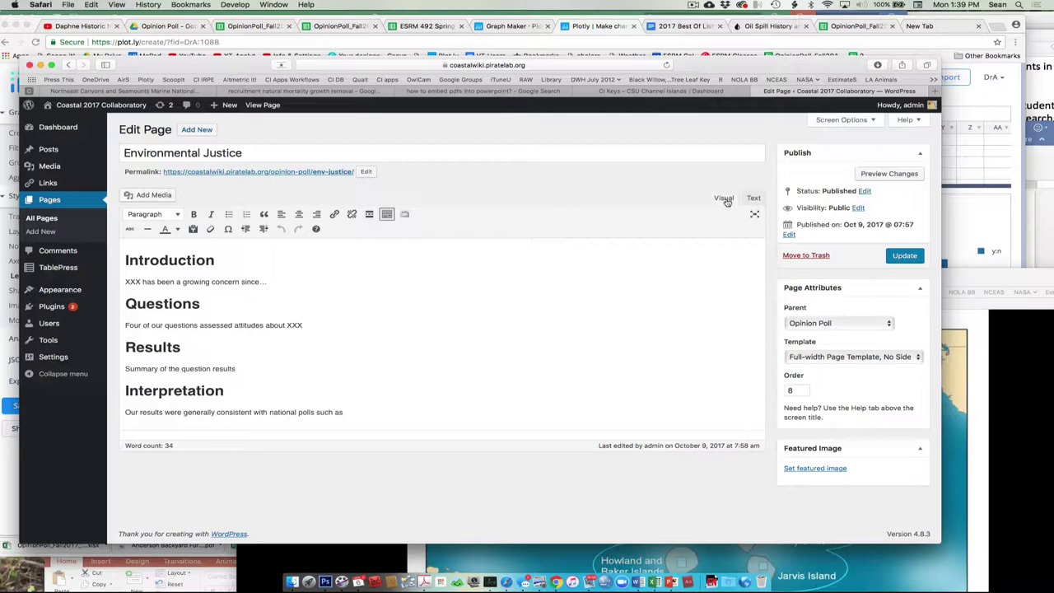
pyautogui.click(267, 282)
pyautogui.click(178, 260)
pyautogui.moveTo(215, 260); pyautogui.dragTo(122, 262)
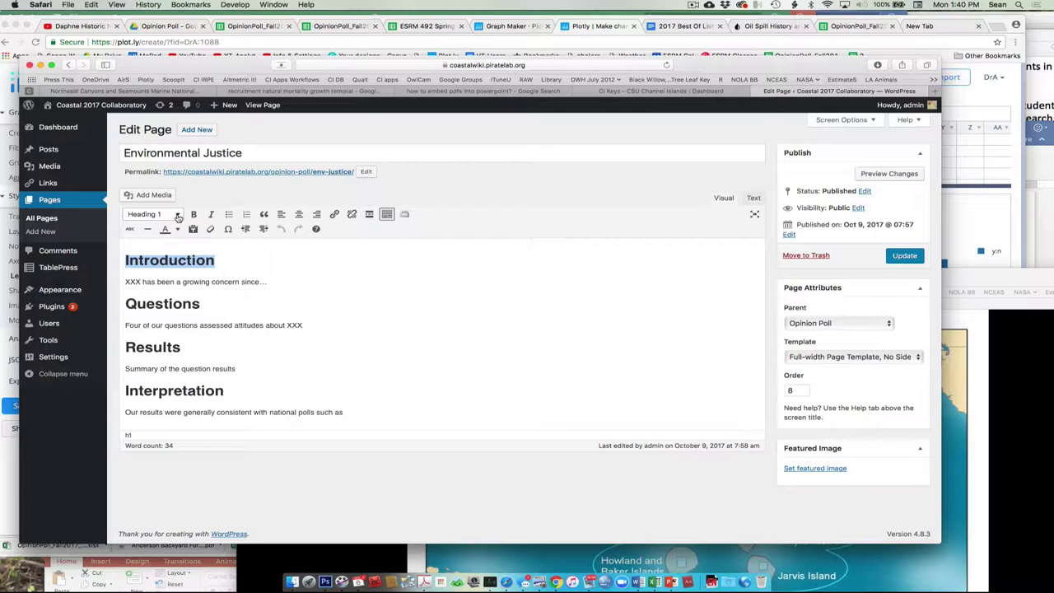
pyautogui.click(196, 282)
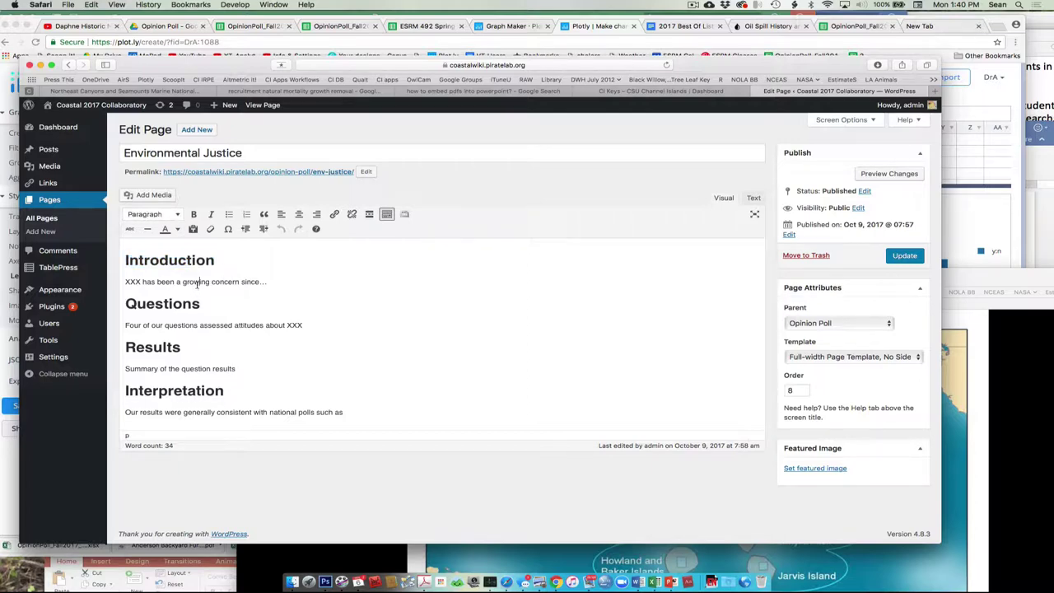
pyautogui.click(178, 216)
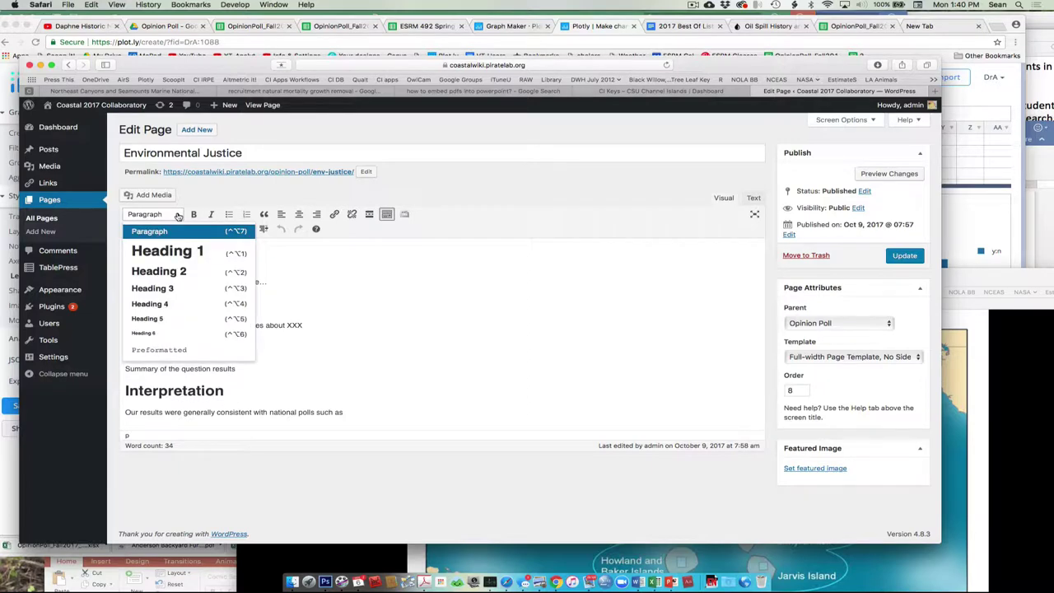
pyautogui.click(167, 251)
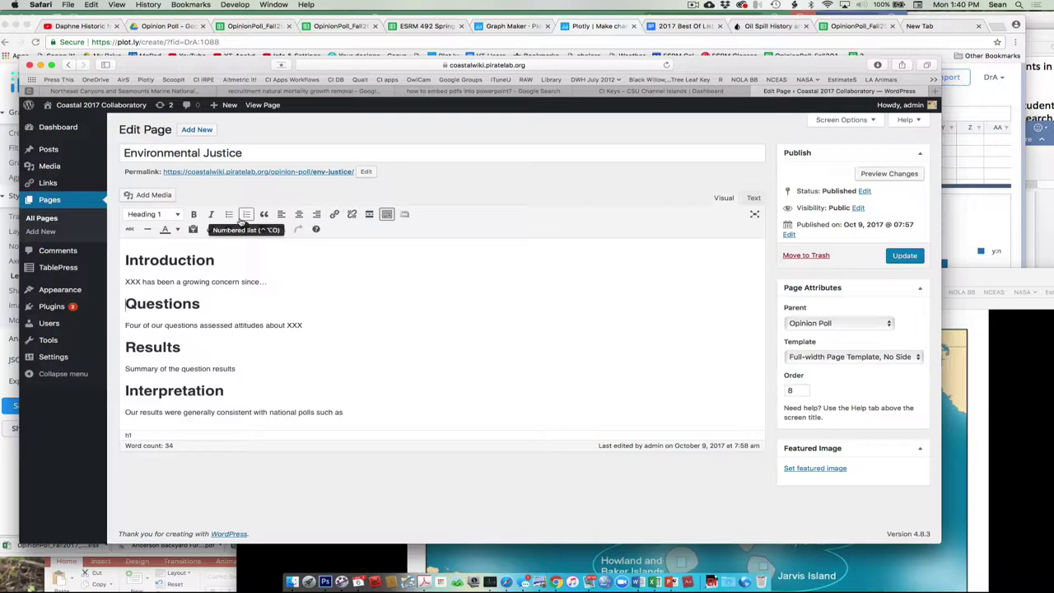
pyautogui.moveTo(239, 282); pyautogui.dragTo(212, 281)
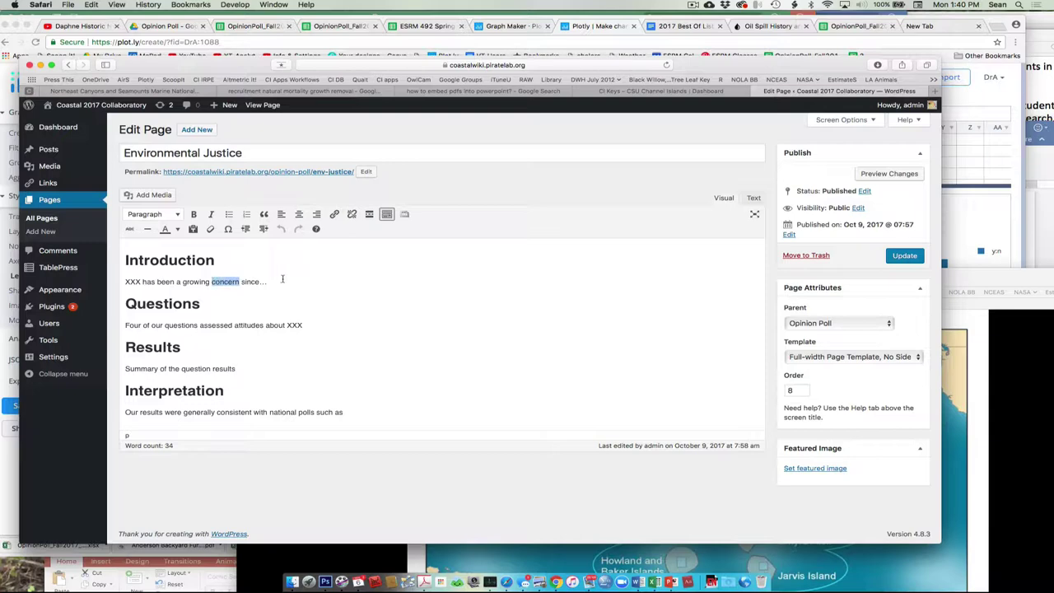
# Link 'concern' to the pasted Google search URL, set to open in a new tab.
pyautogui.click(335, 214)
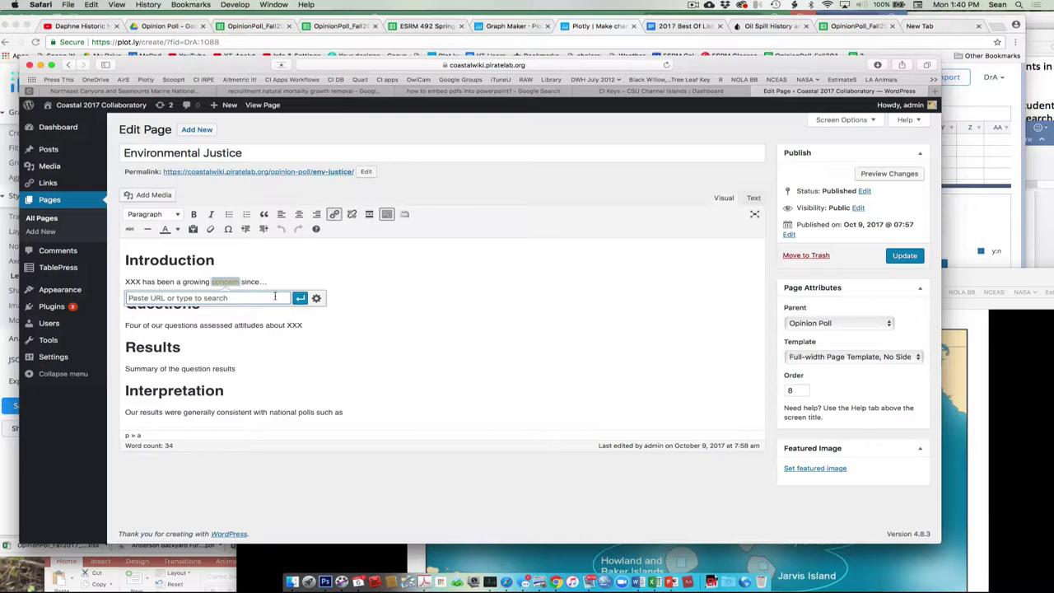
pyautogui.rightClick(115, 290)
pyautogui.click(177, 320)
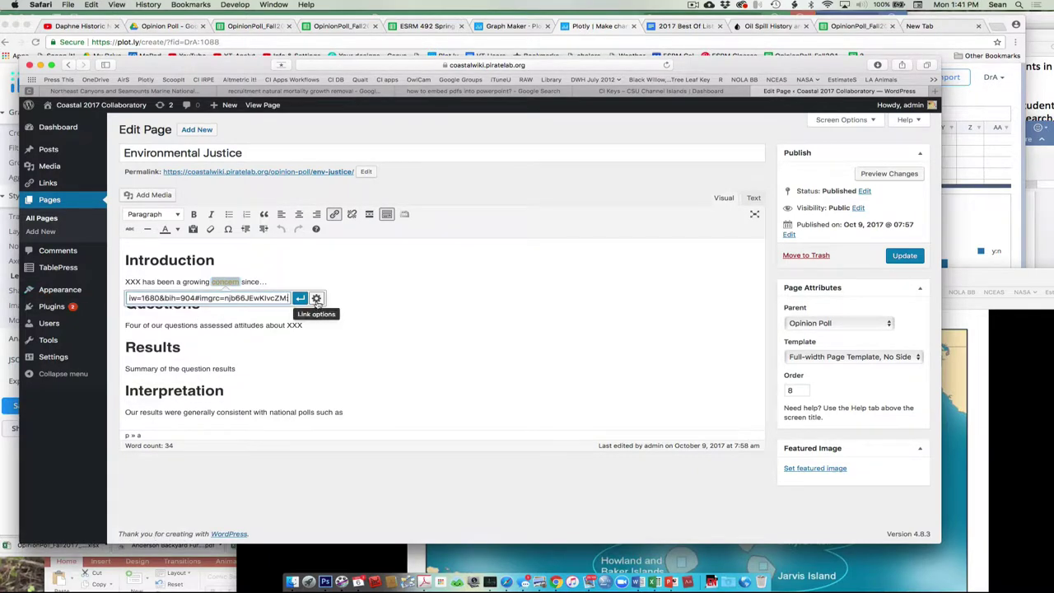
pyautogui.click(316, 300)
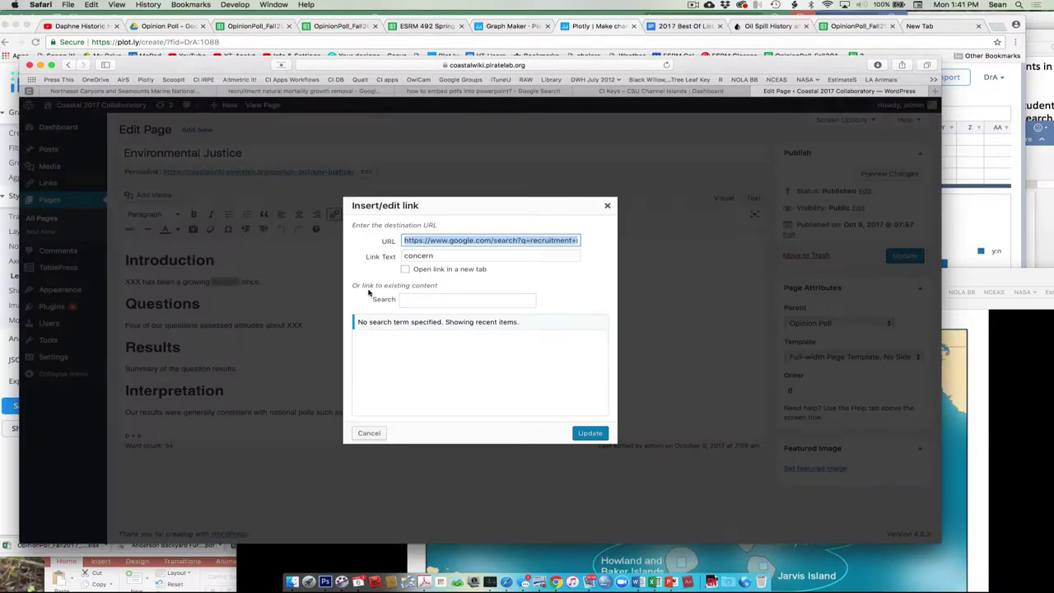
pyautogui.click(405, 273)
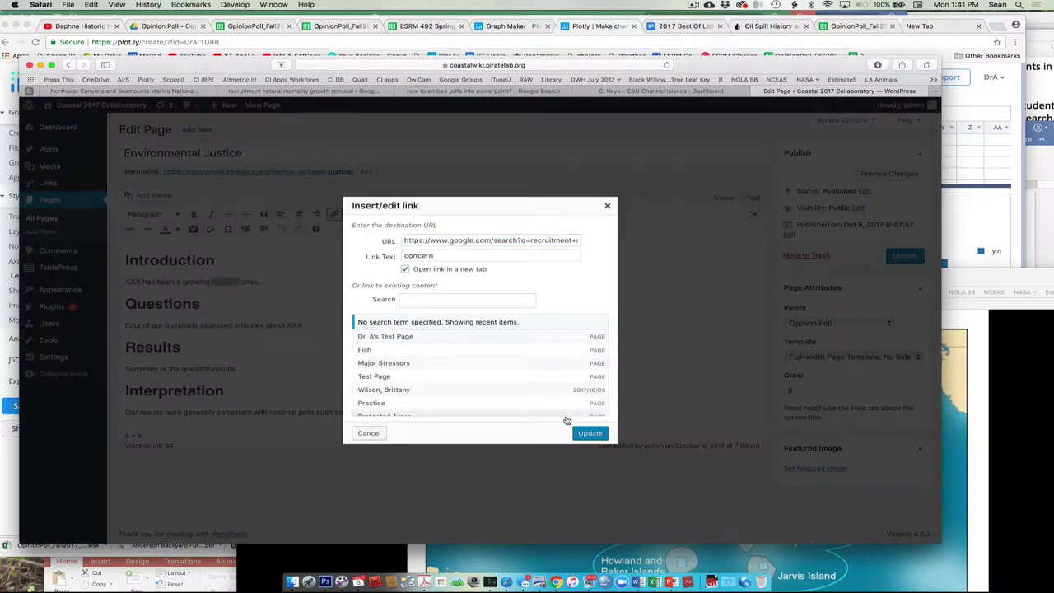
pyautogui.click(588, 433)
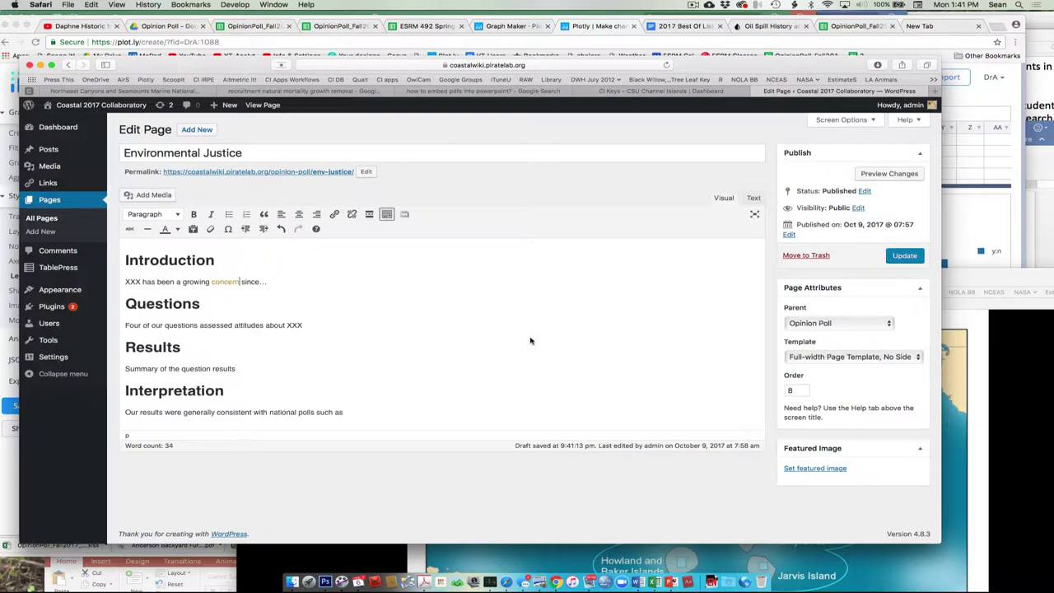
# Add empty paragraphs below the Questions sentence and place the cursor there.
pyautogui.click(323, 324)
pyautogui.click(306, 327)
pyautogui.press('Return')
pyautogui.press('Return')
pyautogui.press('Return')
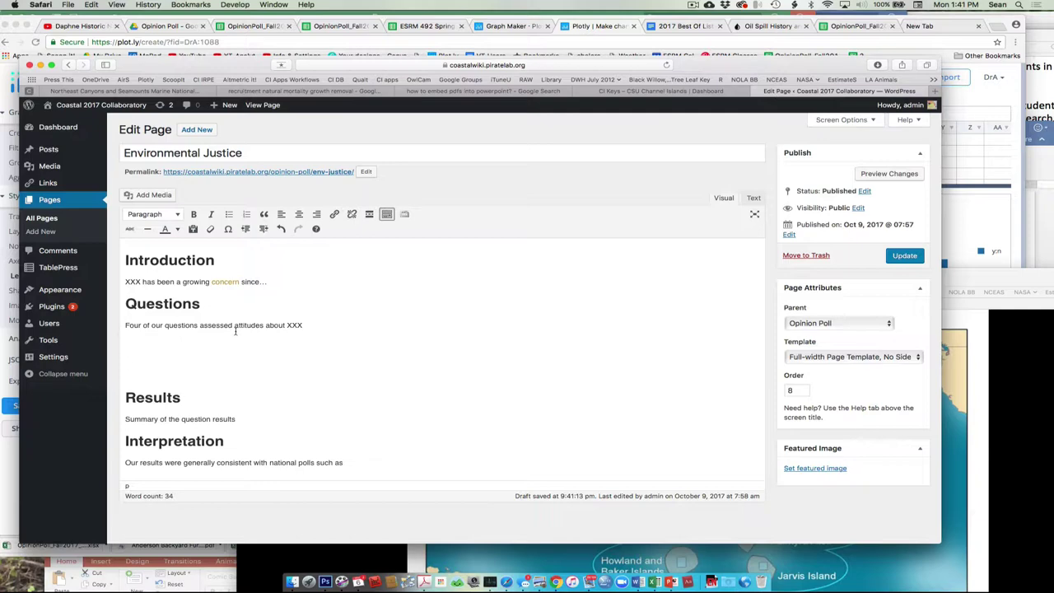
pyautogui.click(510, 337)
# Switch the editor to the Text view showing the page's HTML source.
pyautogui.click(754, 198)
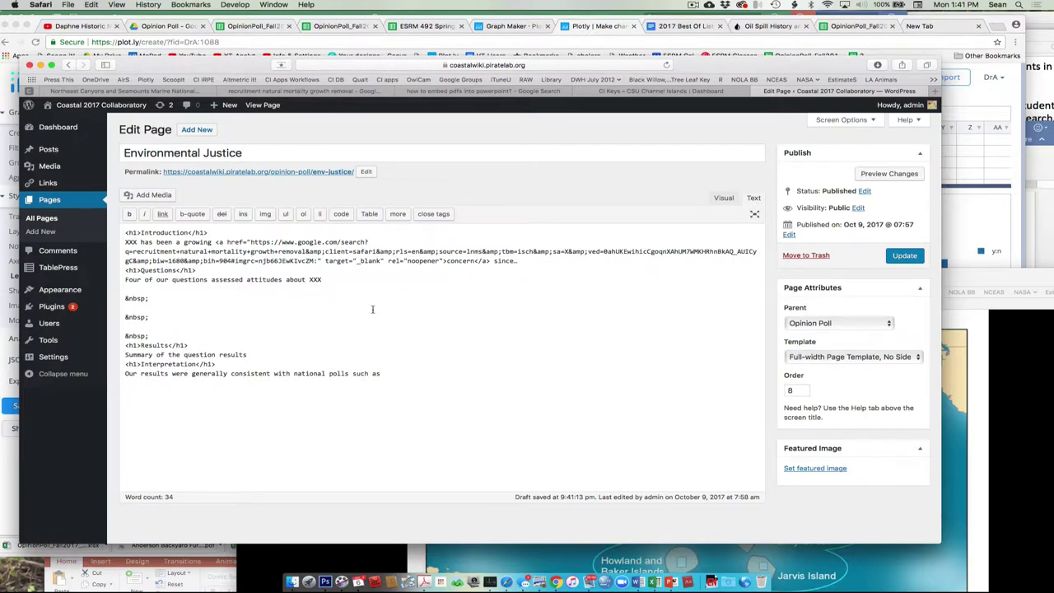
pyautogui.click(722, 199)
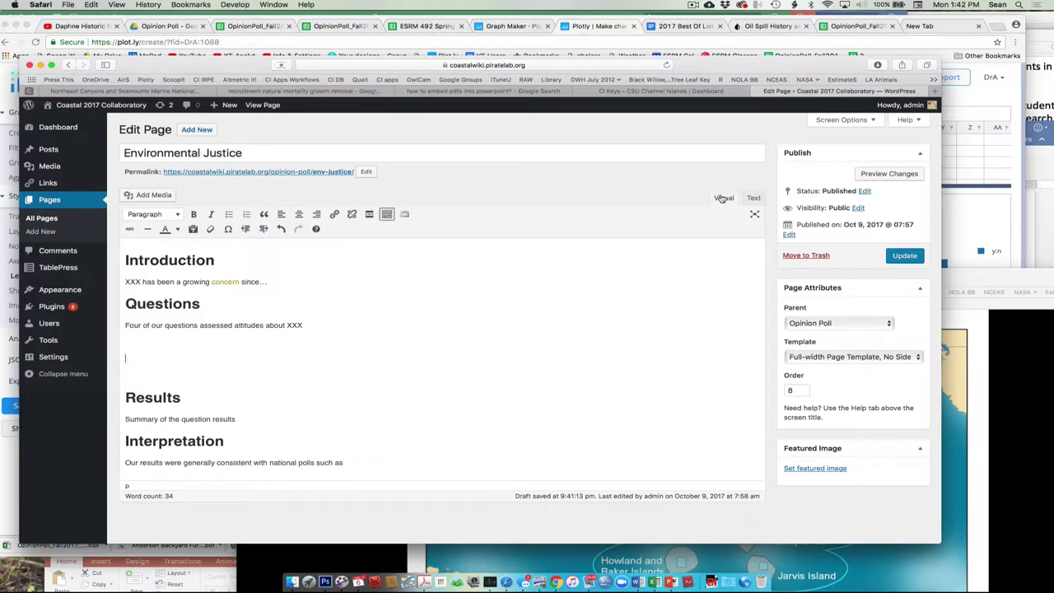
pyautogui.click(754, 199)
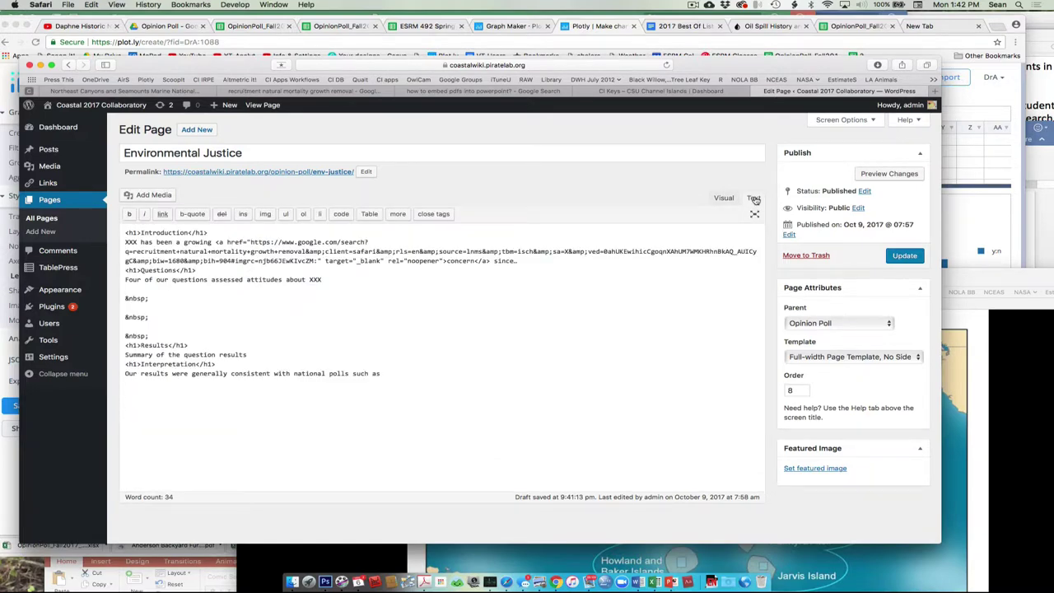
# In Chrome, select the Seafood1 chart's iframe code from Plotly's Share Embed tab.
pyautogui.click(557, 578)
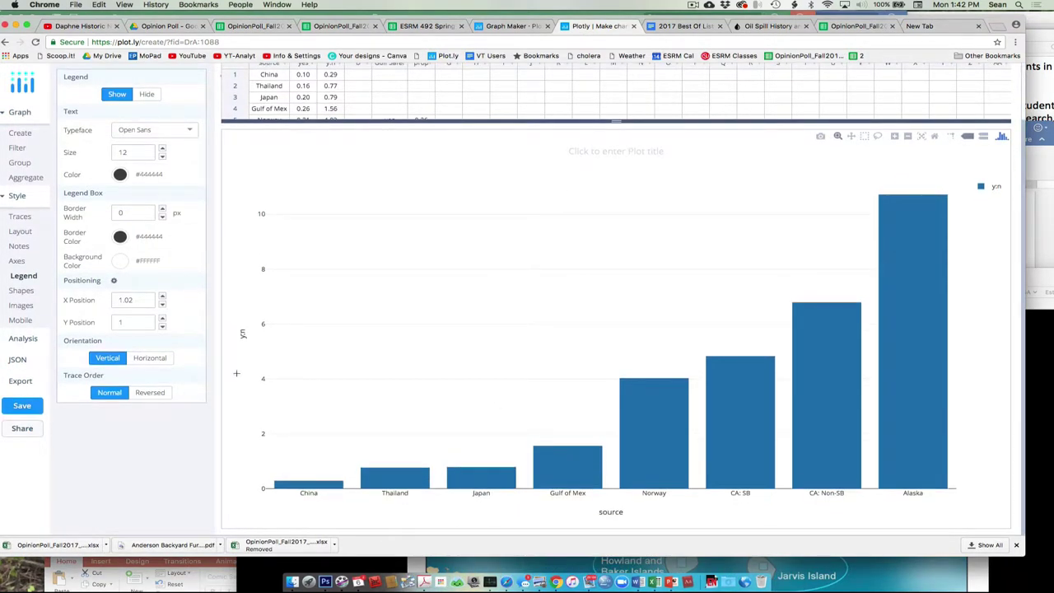
pyautogui.click(22, 429)
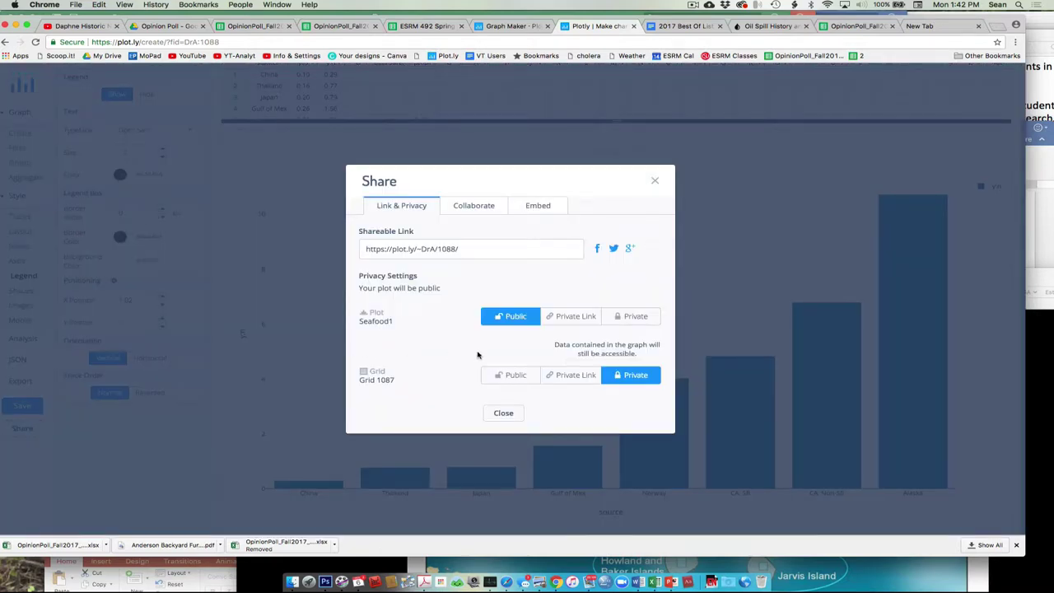
pyautogui.click(540, 206)
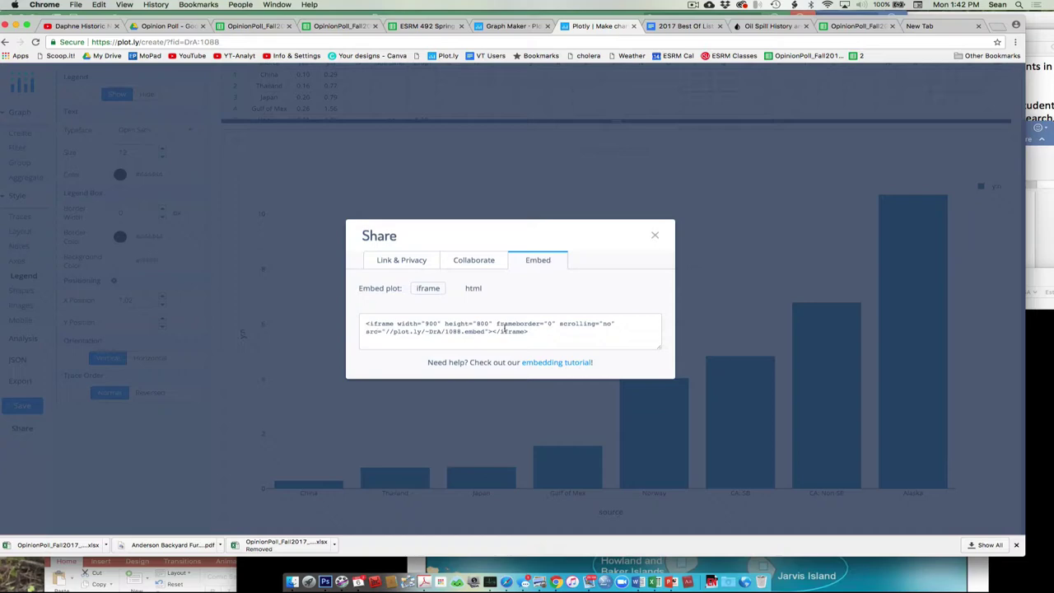
pyautogui.moveTo(538, 335); pyautogui.dragTo(360, 323)
pyautogui.press('super+c')
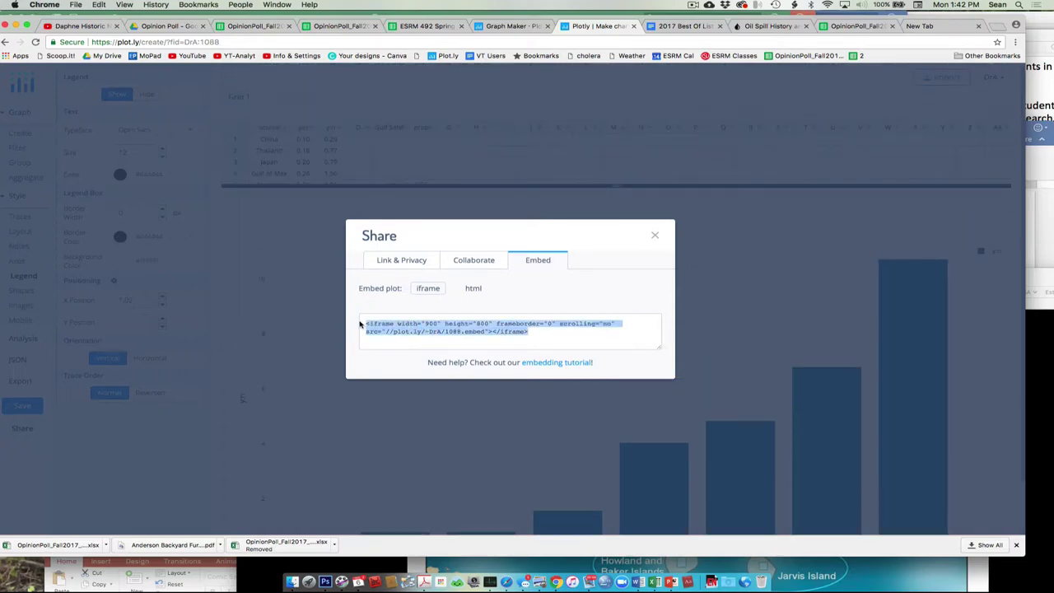
# Back in Safari, paste the iframe embed code on a new line below Questions.
pyautogui.click(508, 577)
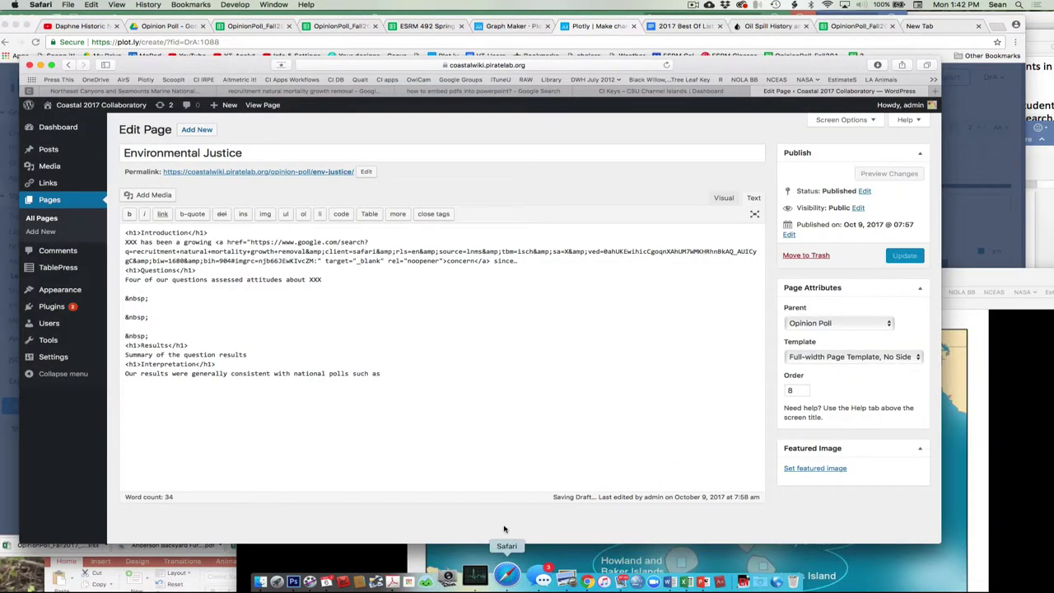
pyautogui.press('Return')
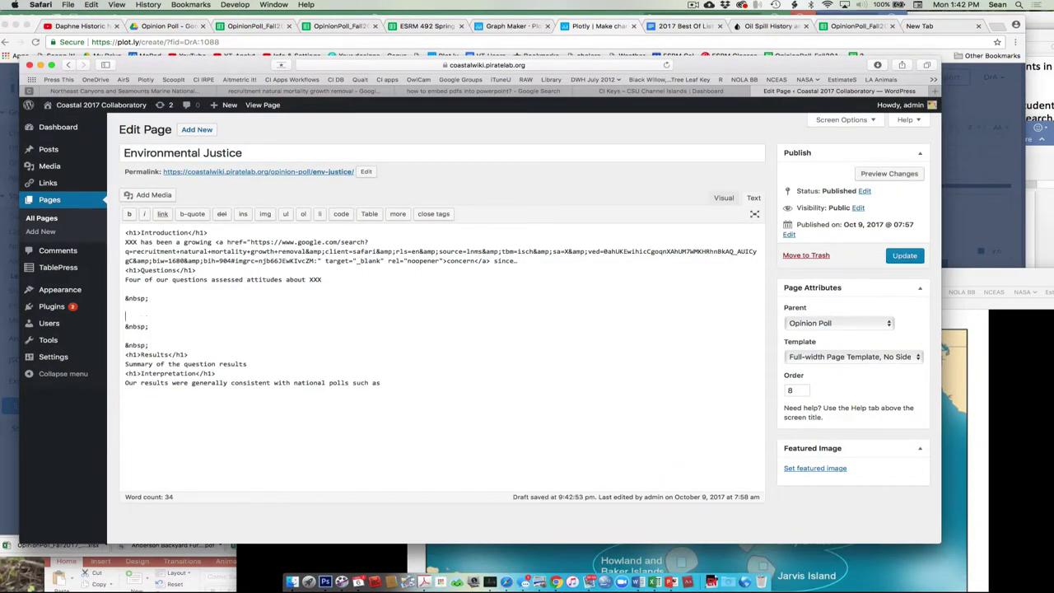
pyautogui.press('super+v')
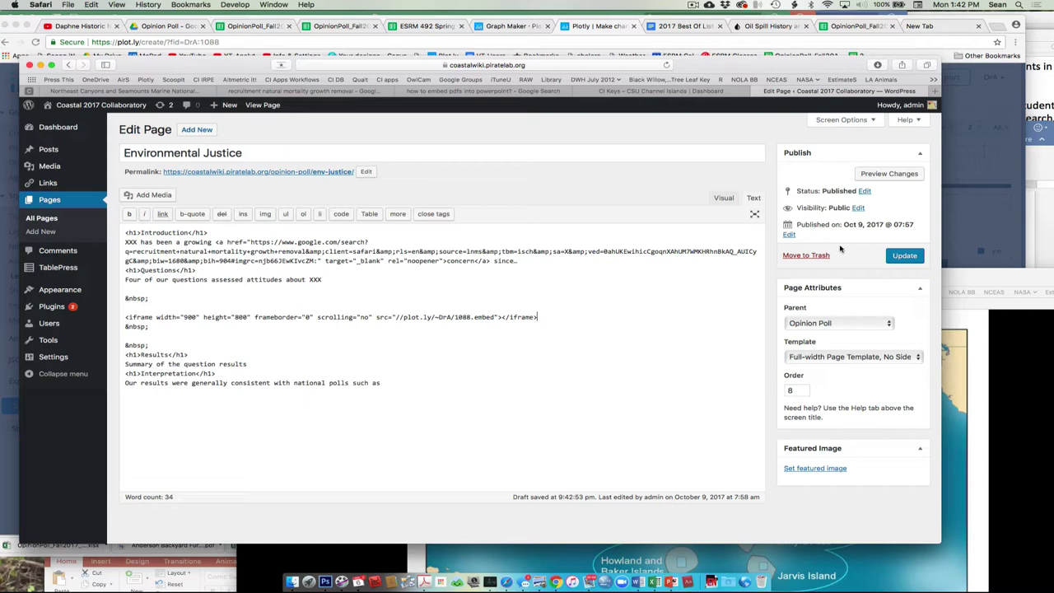
# Save the Environmental Justice page with Update.
pyautogui.click(903, 257)
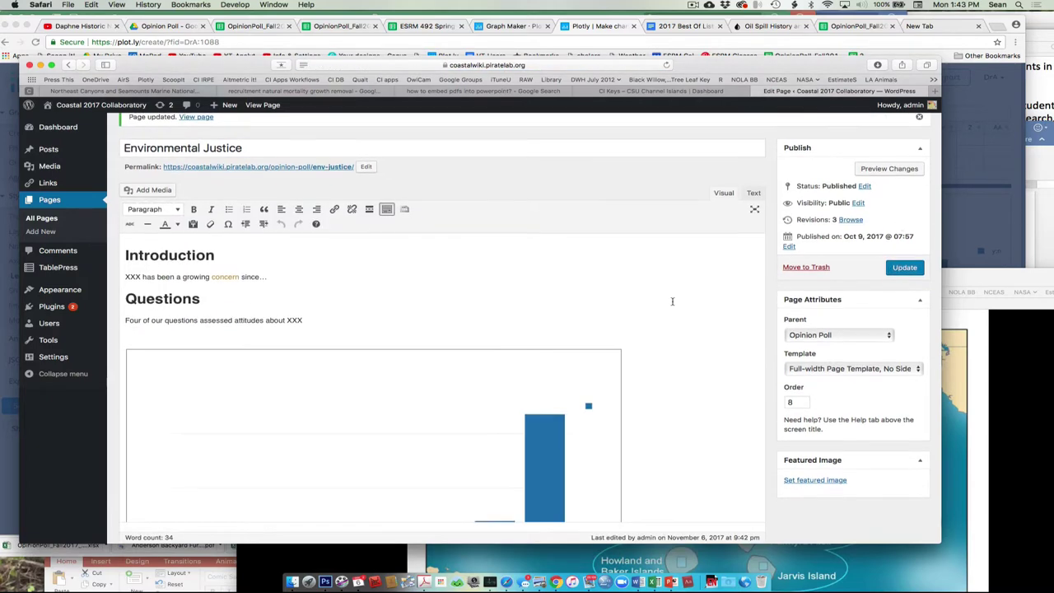
pyautogui.scroll(-2, 672, 301)
pyautogui.scroll(-3, 672, 301)
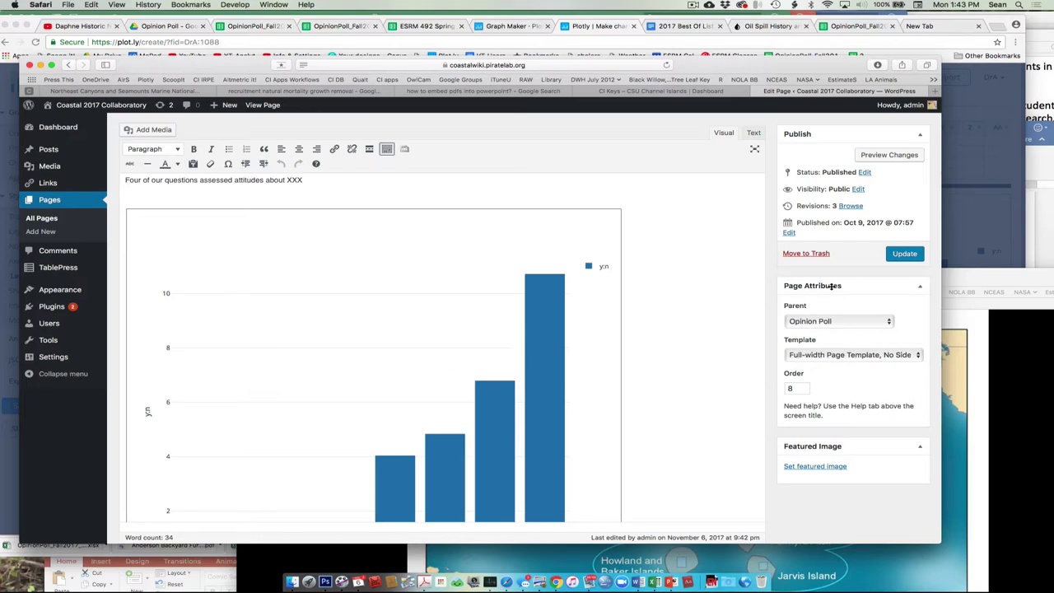
pyautogui.click(894, 255)
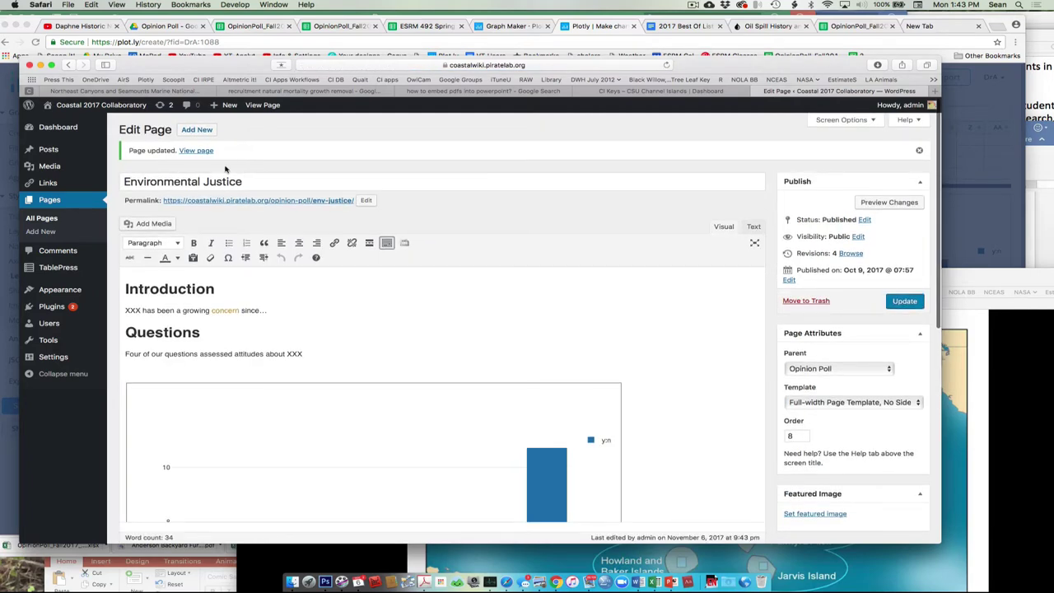
# View the live page, scroll to the Plotly bar chart, and shrink the Safari window.
pyautogui.click(203, 150)
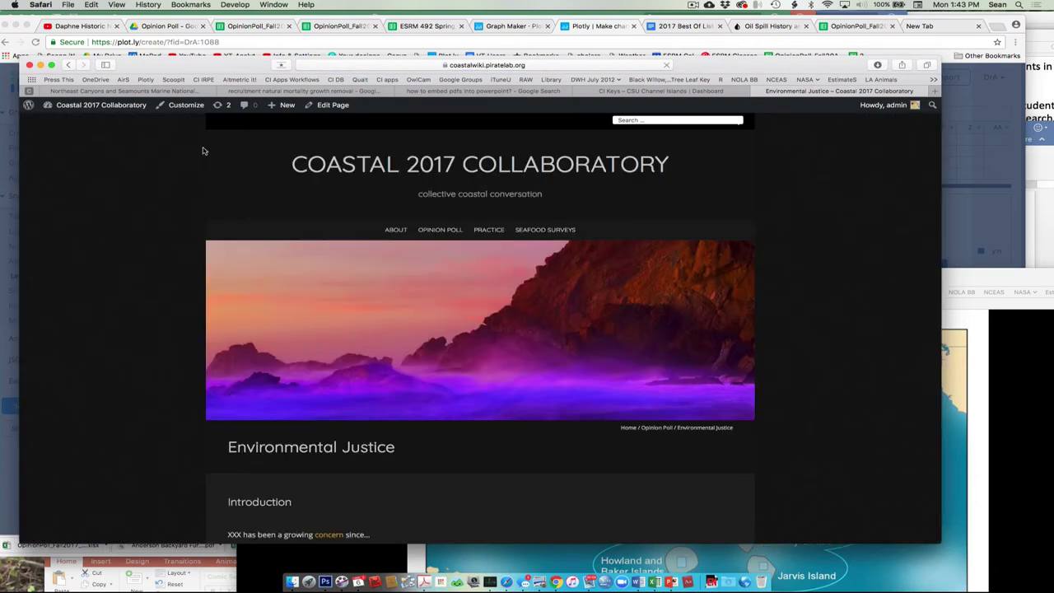
pyautogui.scroll(-8, 478, 271)
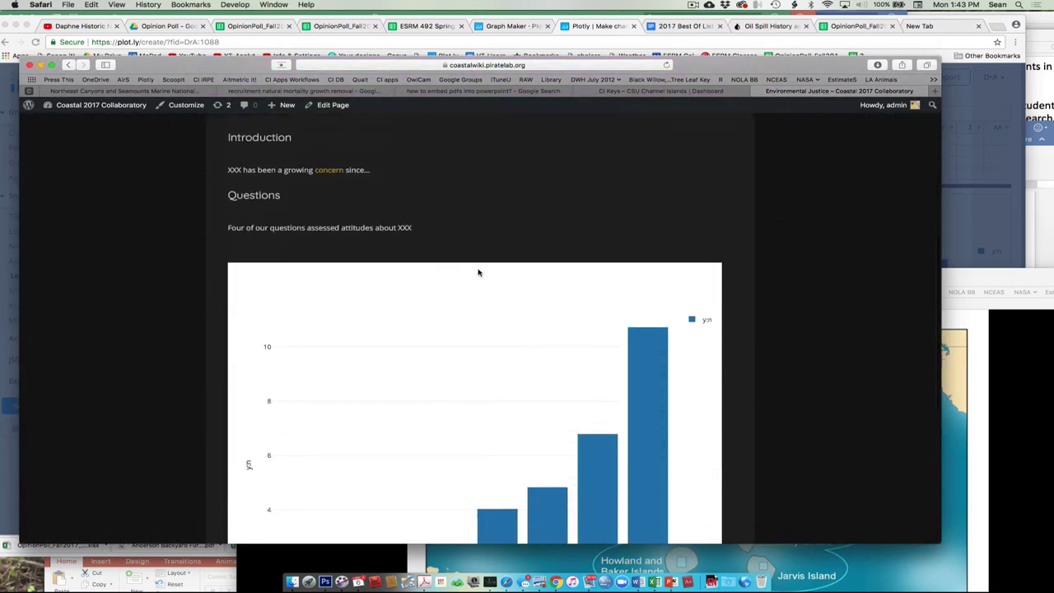
pyautogui.scroll(-4, 451, 367)
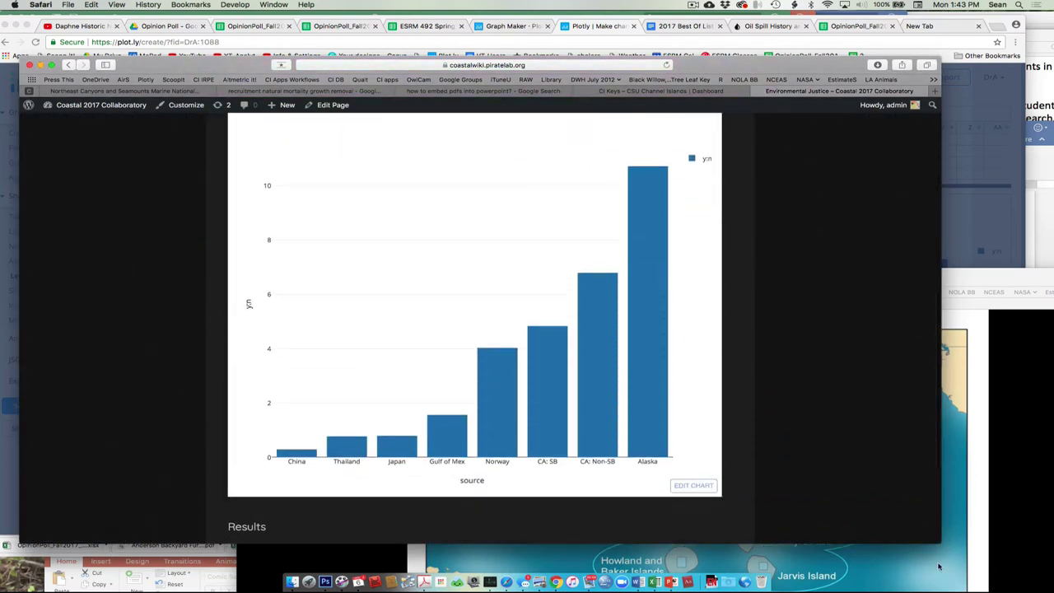
pyautogui.moveTo(938, 539); pyautogui.dragTo(801, 572)
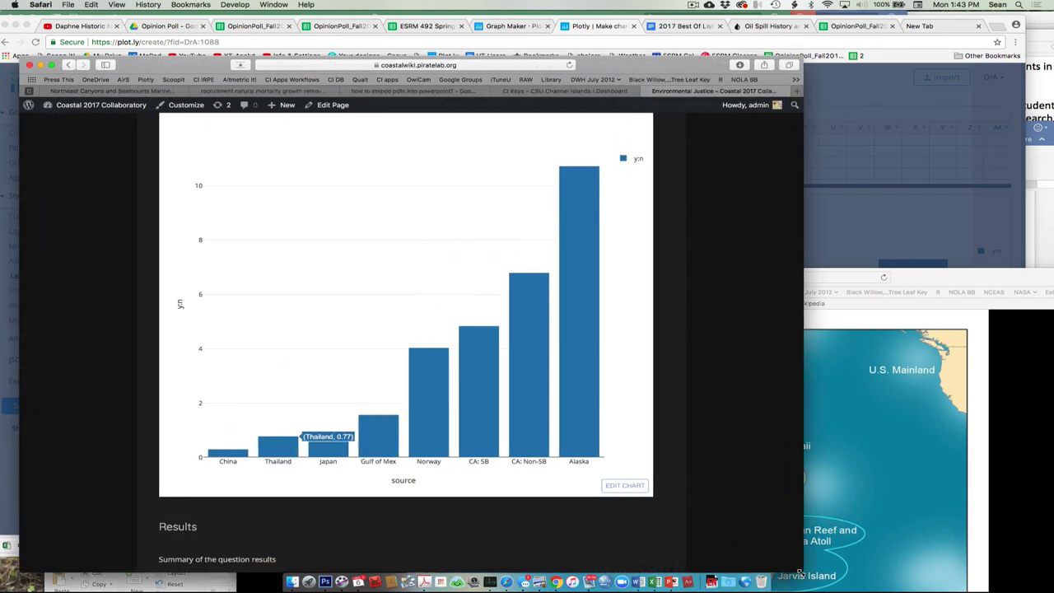